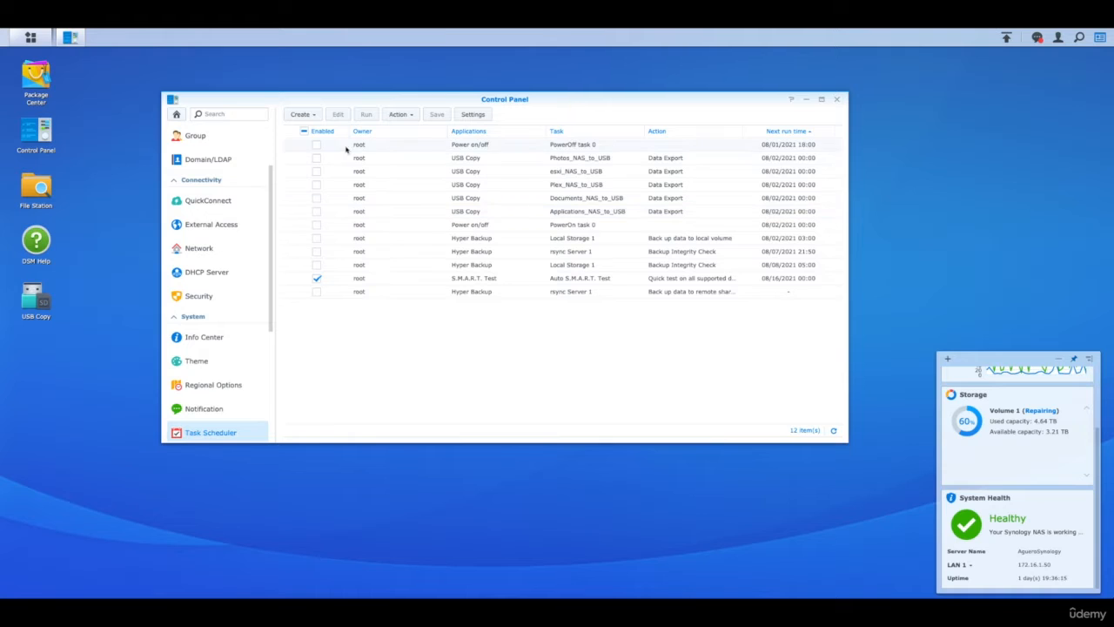
Step: Start a scheduled user-defined script task named MyScript that runs as root, and turn off its Enabled option
left_click(312, 117)
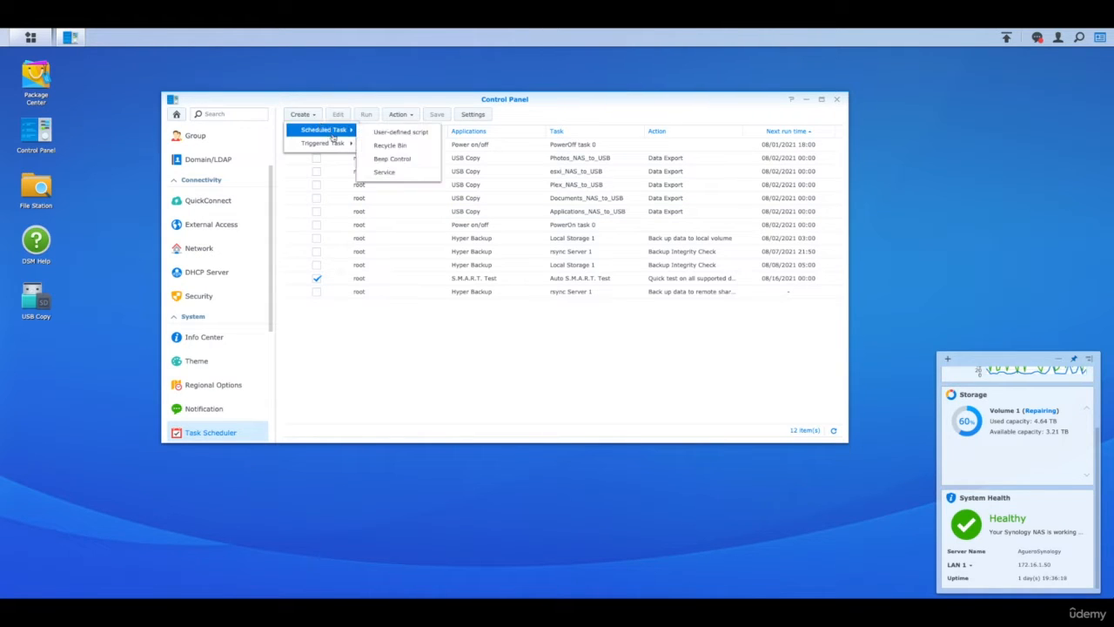
mouse_move(331, 133)
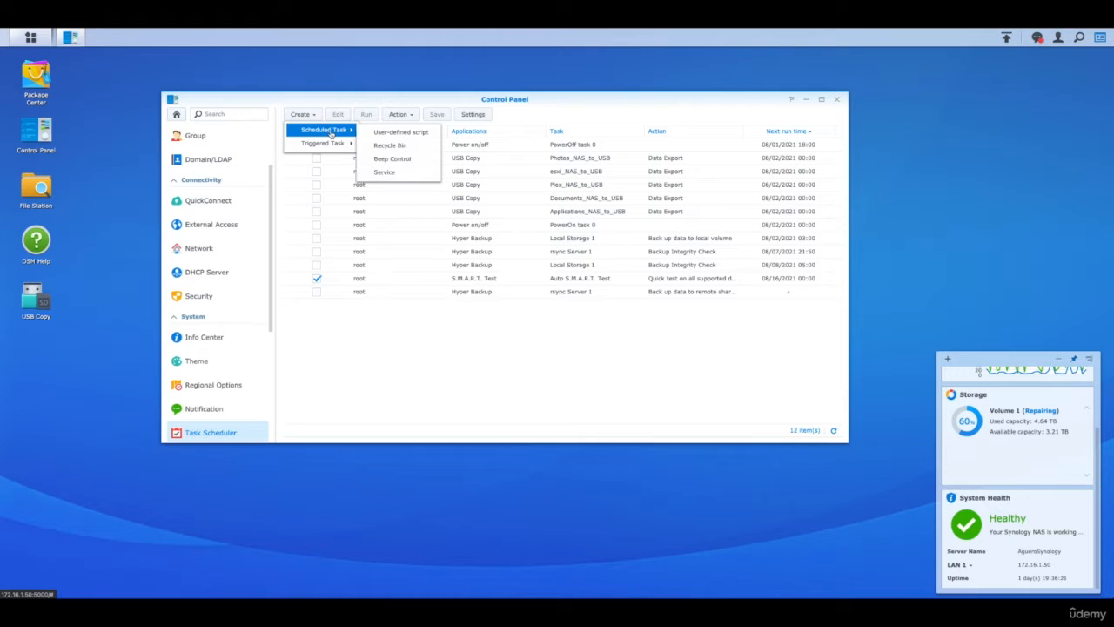
left_click(399, 133)
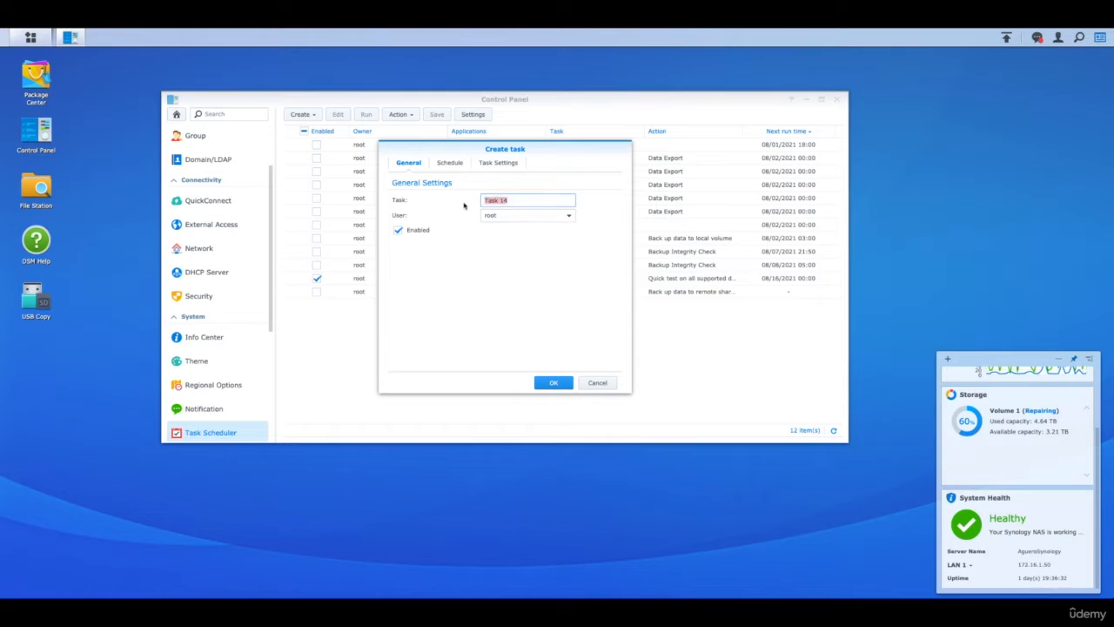
type("MNy")
type("yScript")
left_click(488, 218)
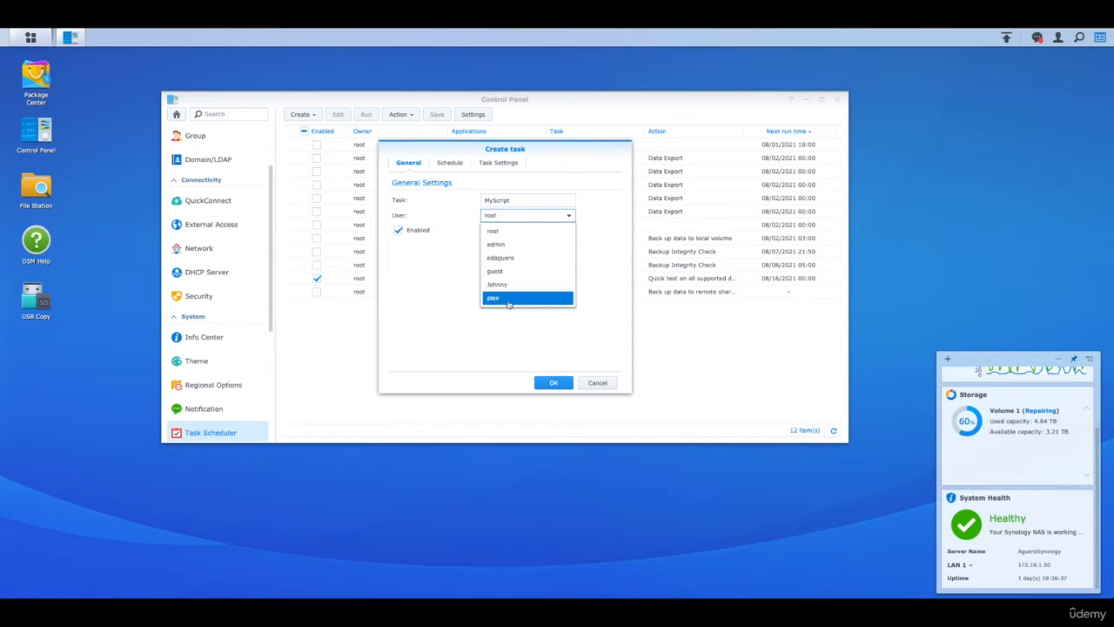
left_click(500, 235)
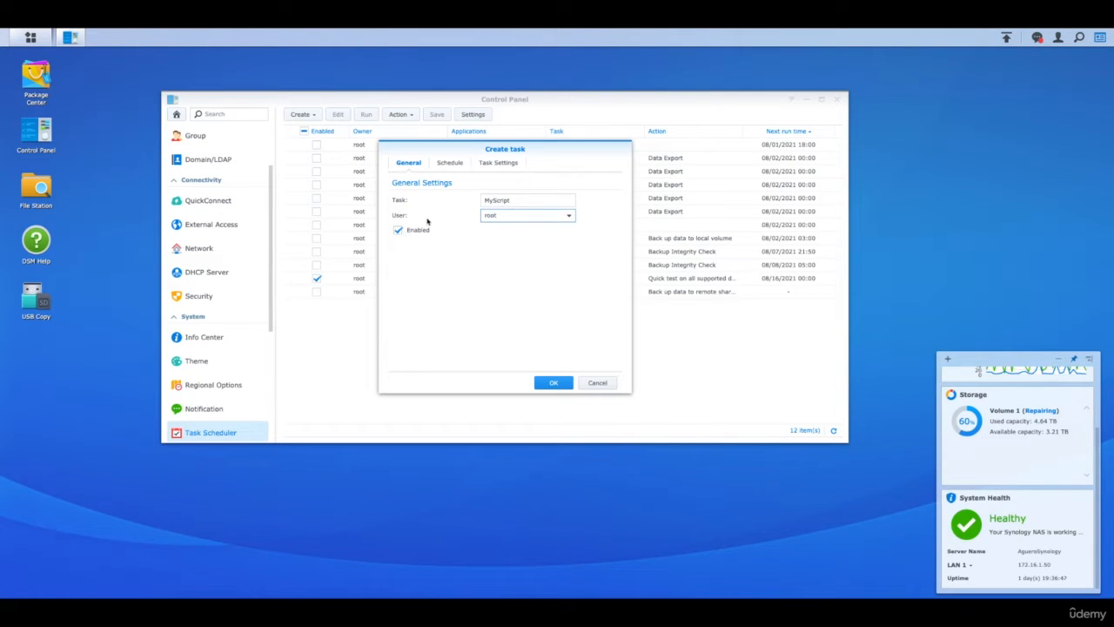
left_click(399, 232)
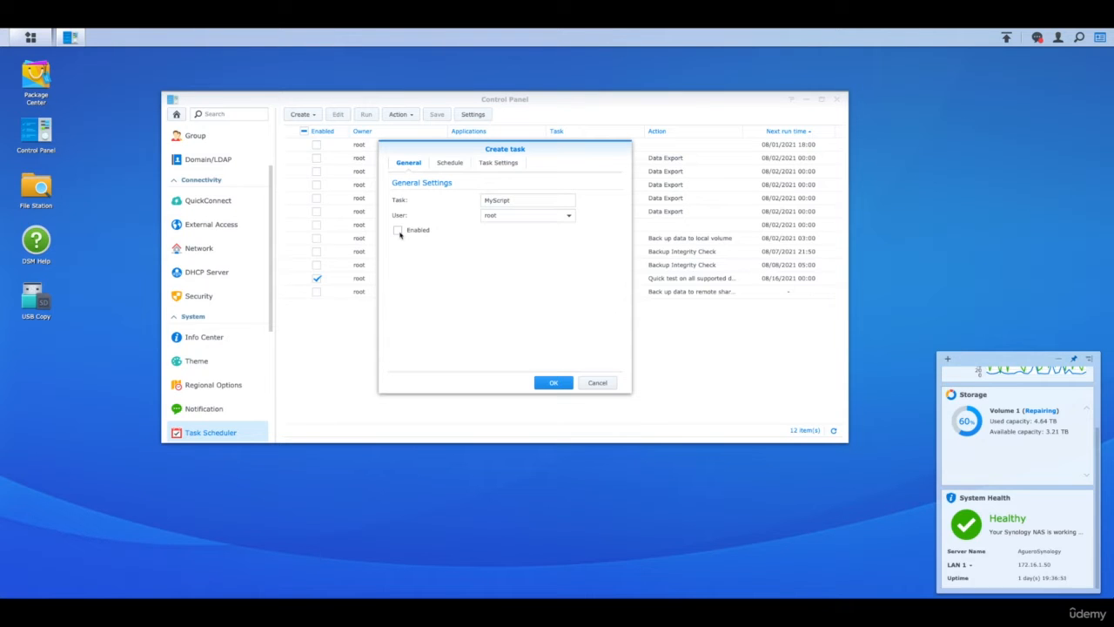
Step: Try the script task's schedule by specific date with its repeat choices, and return it to running daily on the following days
left_click(449, 163)
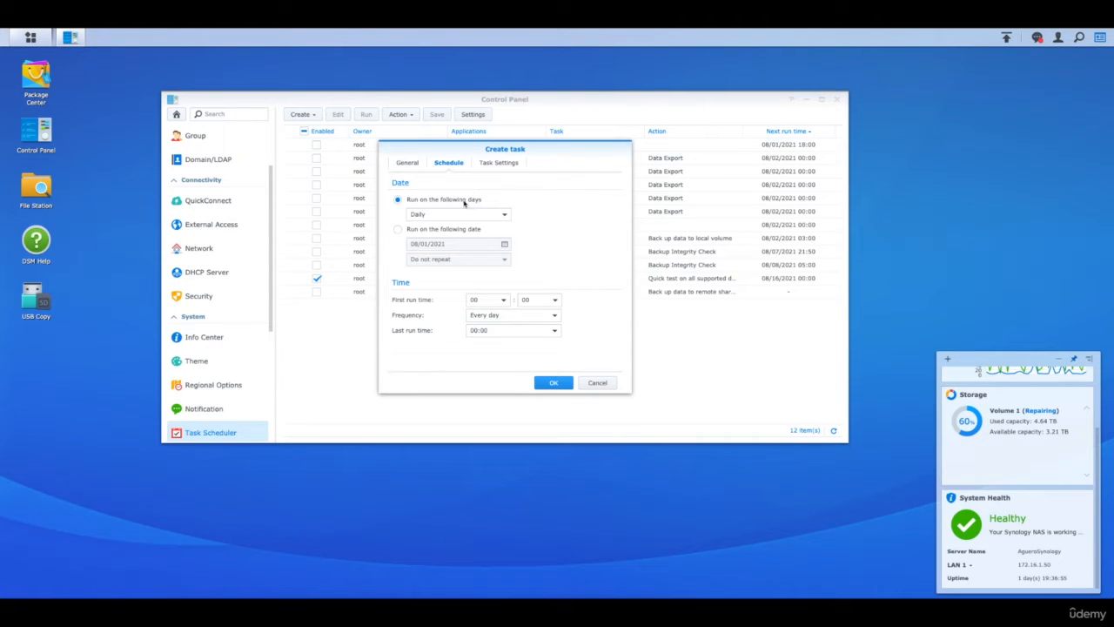
left_click(449, 216)
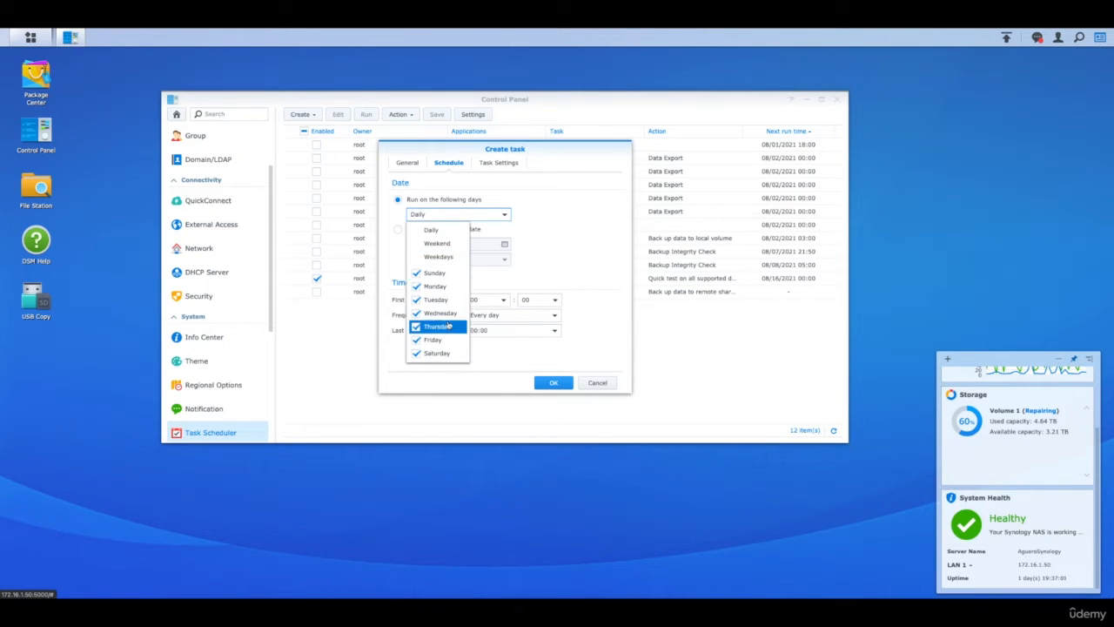
left_click(419, 230)
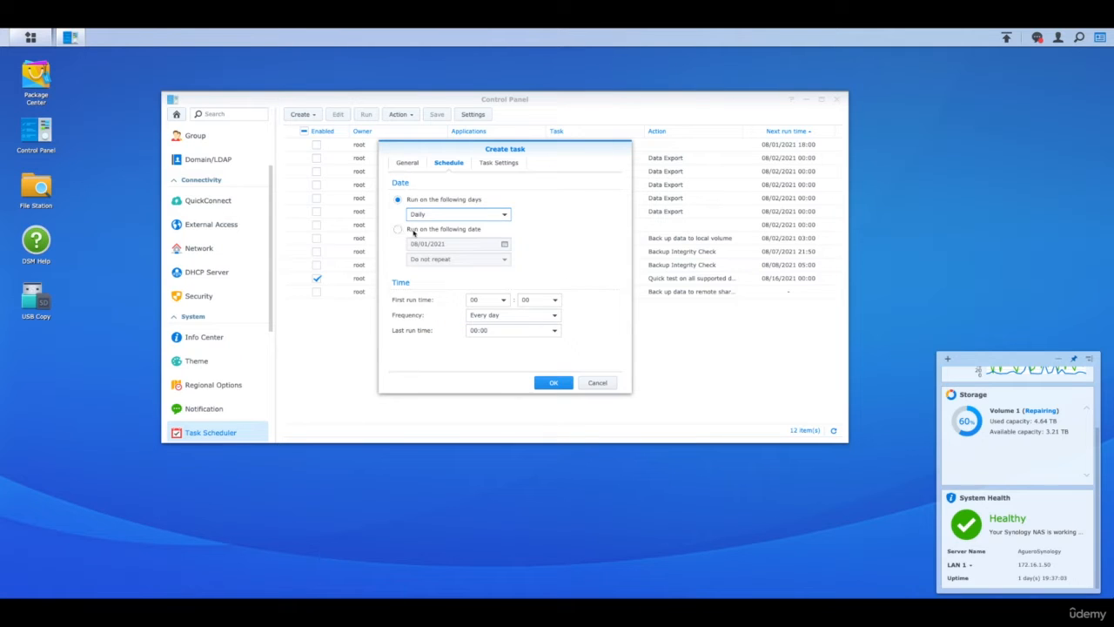
left_click(398, 229)
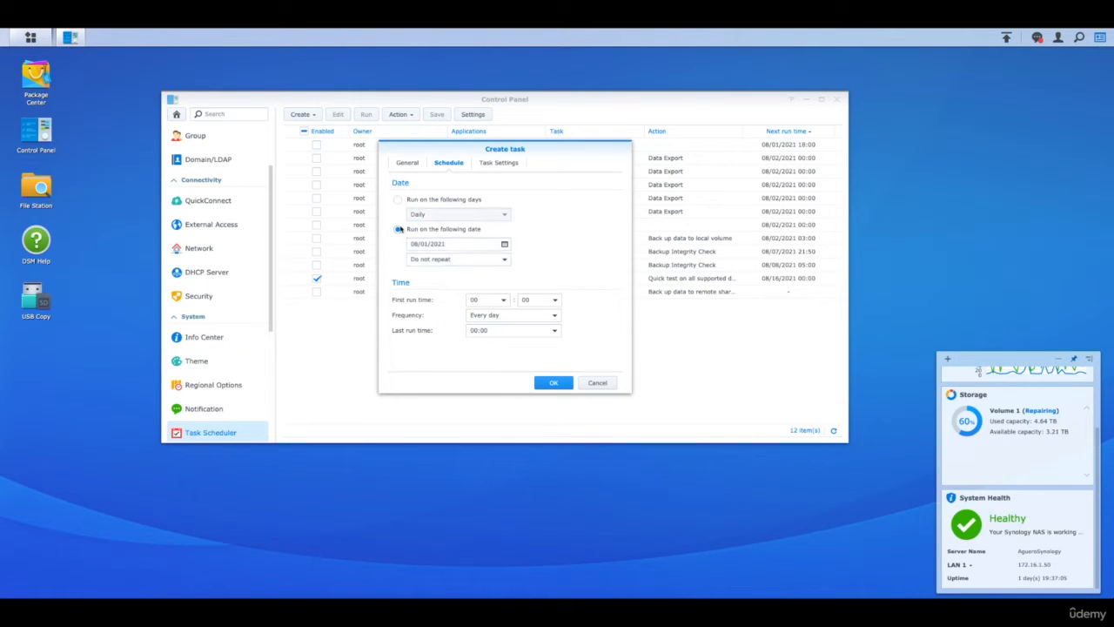
left_click(484, 260)
left_click(558, 260)
left_click(397, 199)
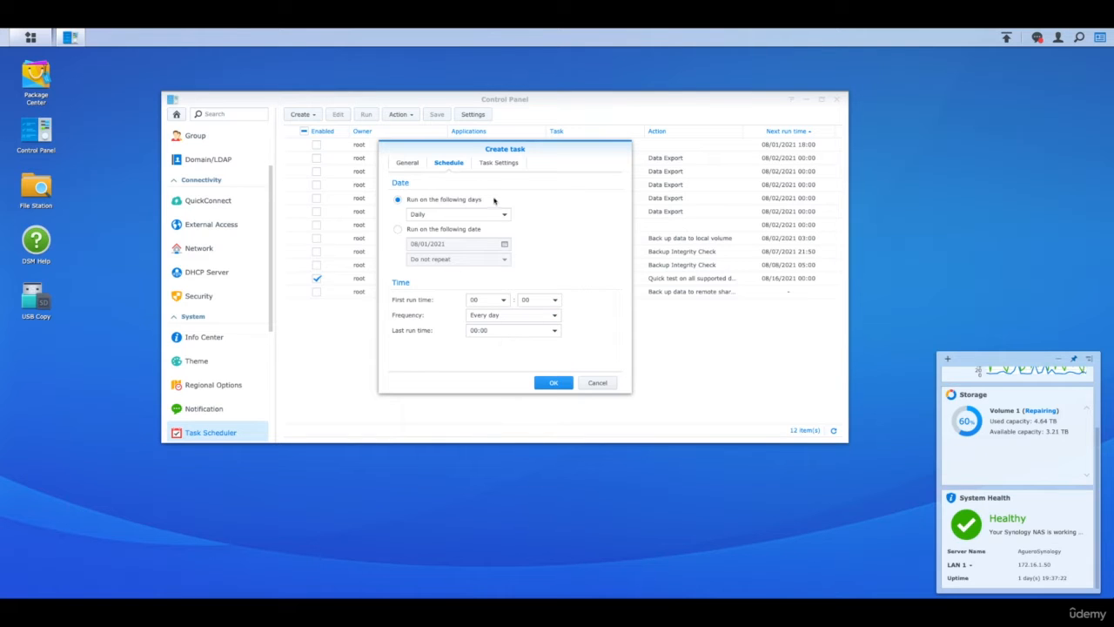
Step: Try sending run details by email in the script task's settings, inspect the user-defined script field, and discard the task
left_click(510, 164)
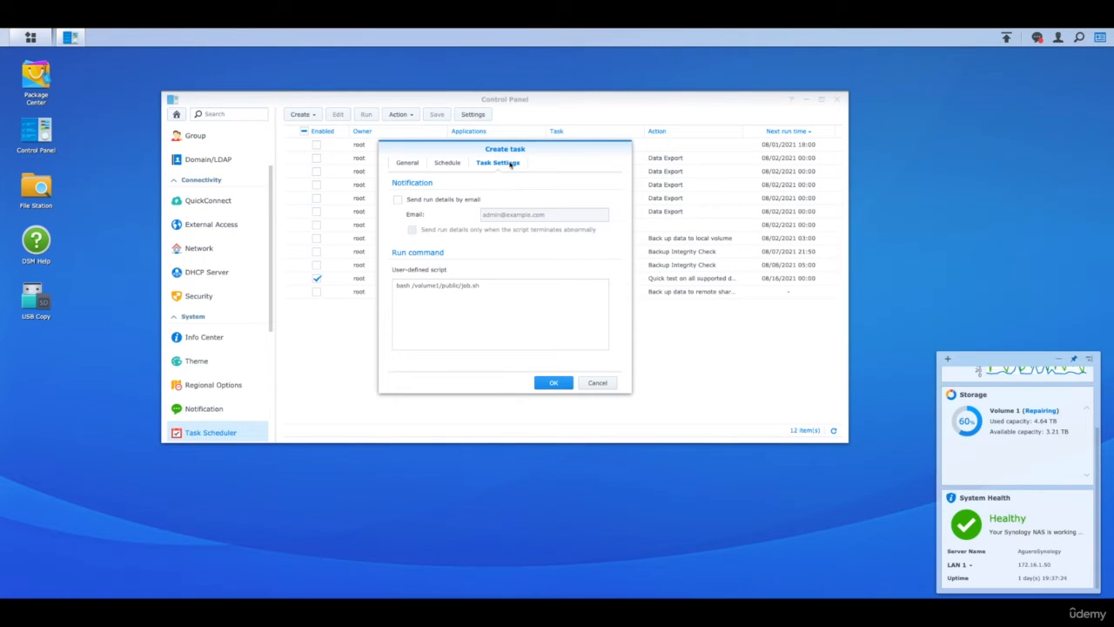
left_click(398, 200)
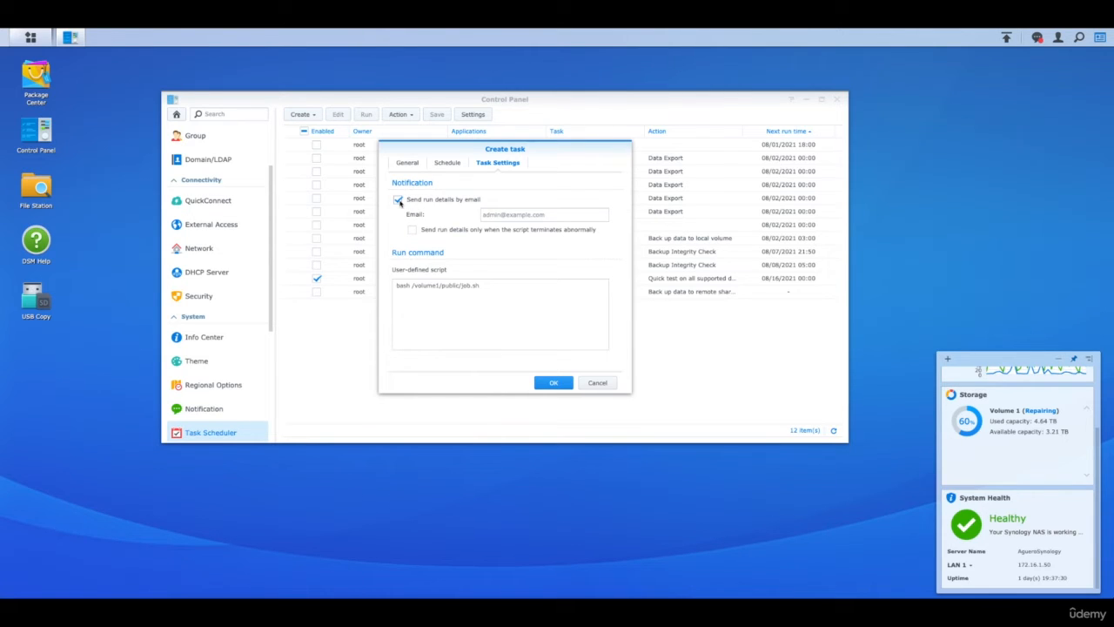
left_click(505, 219)
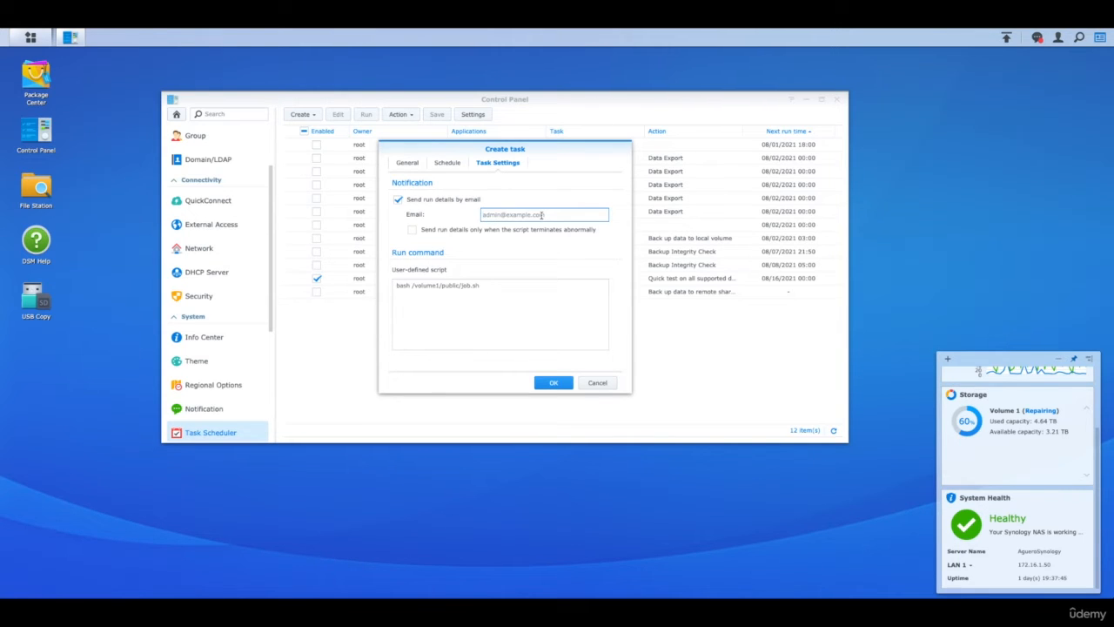
left_click(542, 215)
left_click(478, 297)
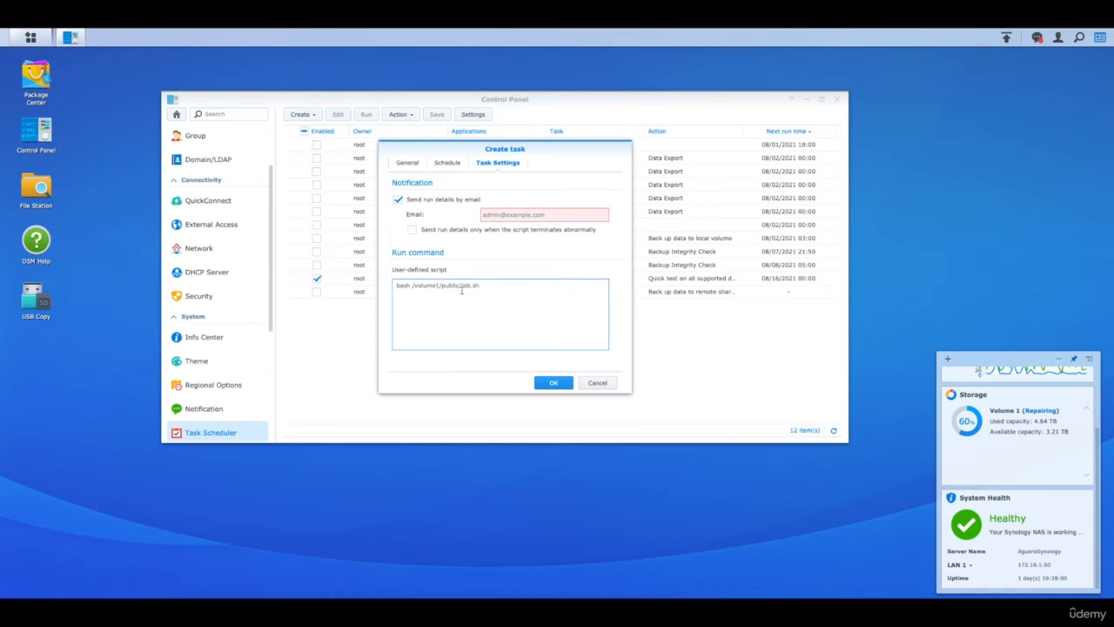
left_click(597, 383)
Step: Examine the schedule, emptying and retention options of a scheduled Recycle Bin task, and close it without saving
left_click(300, 114)
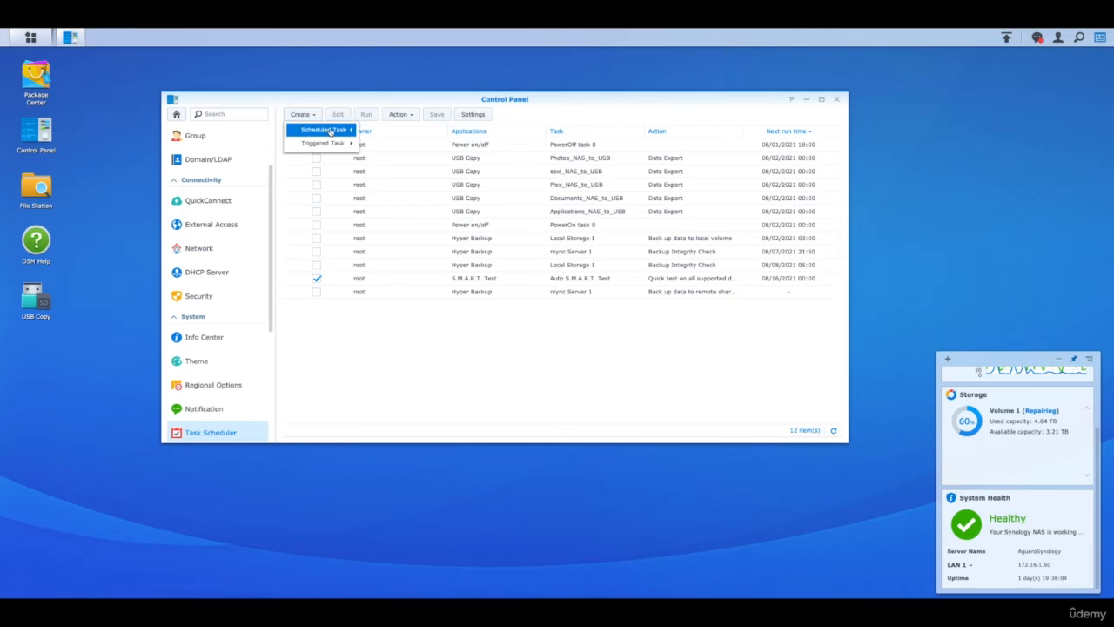
mouse_move(331, 130)
left_click(390, 146)
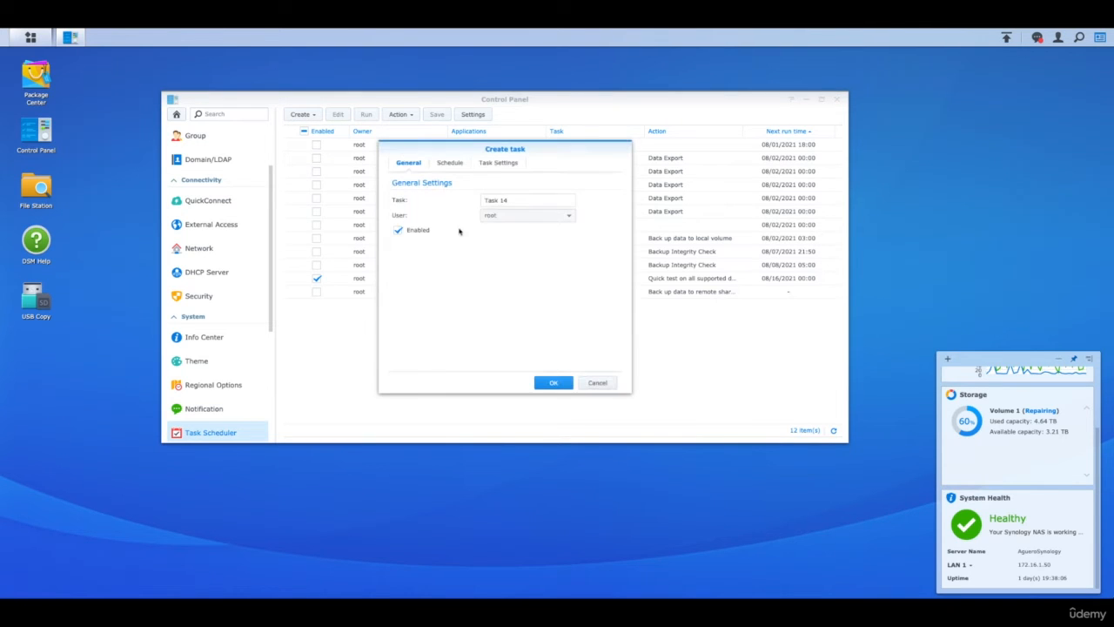
left_click(450, 164)
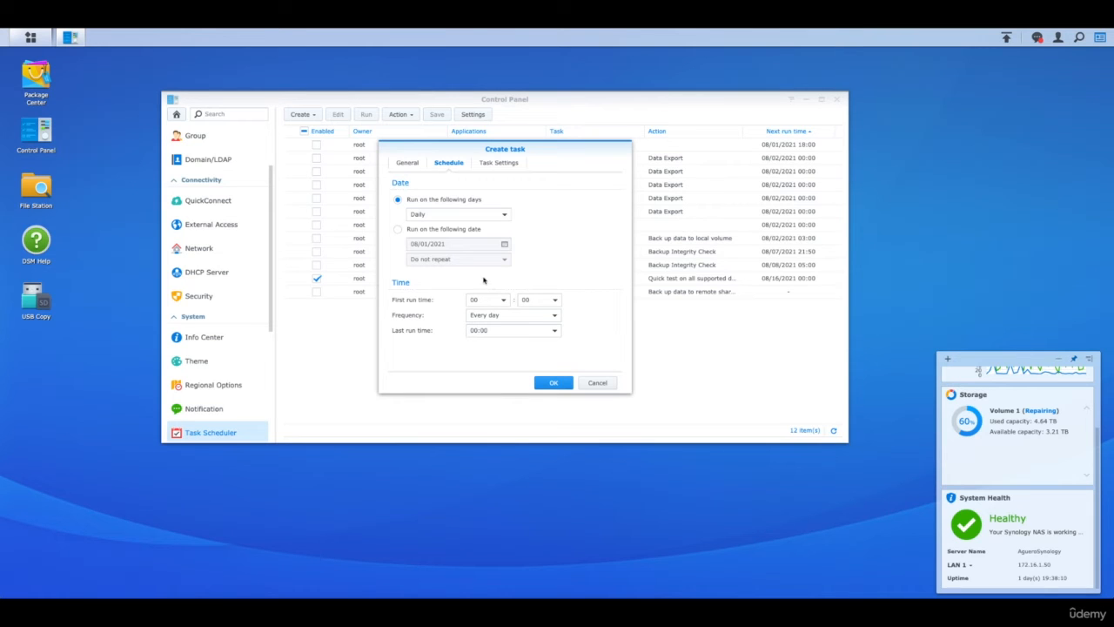
left_click(499, 165)
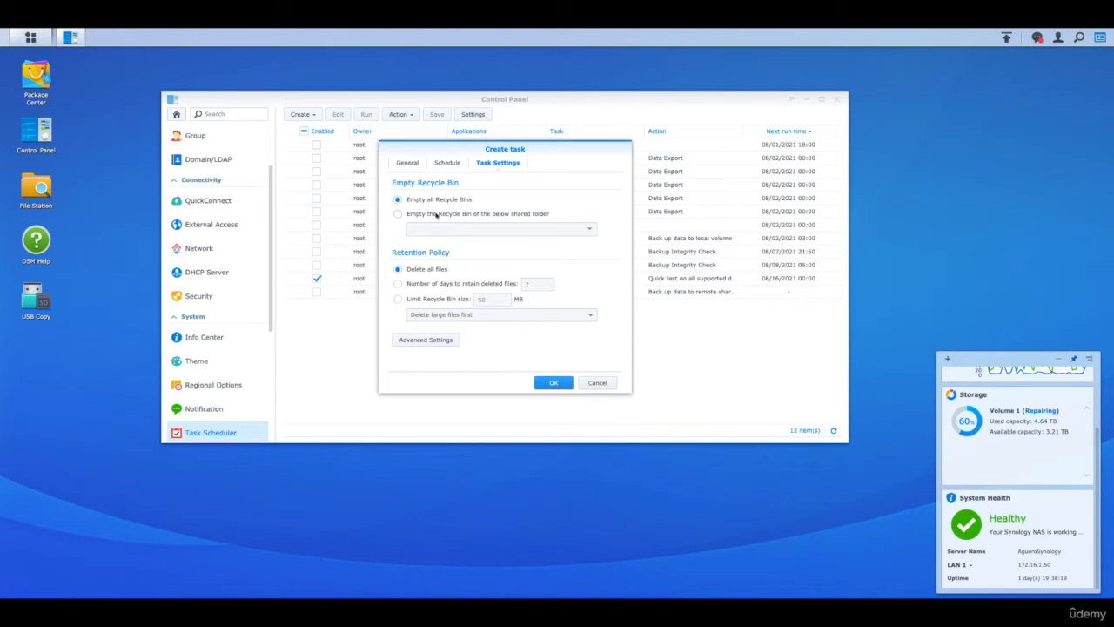
left_click(407, 214)
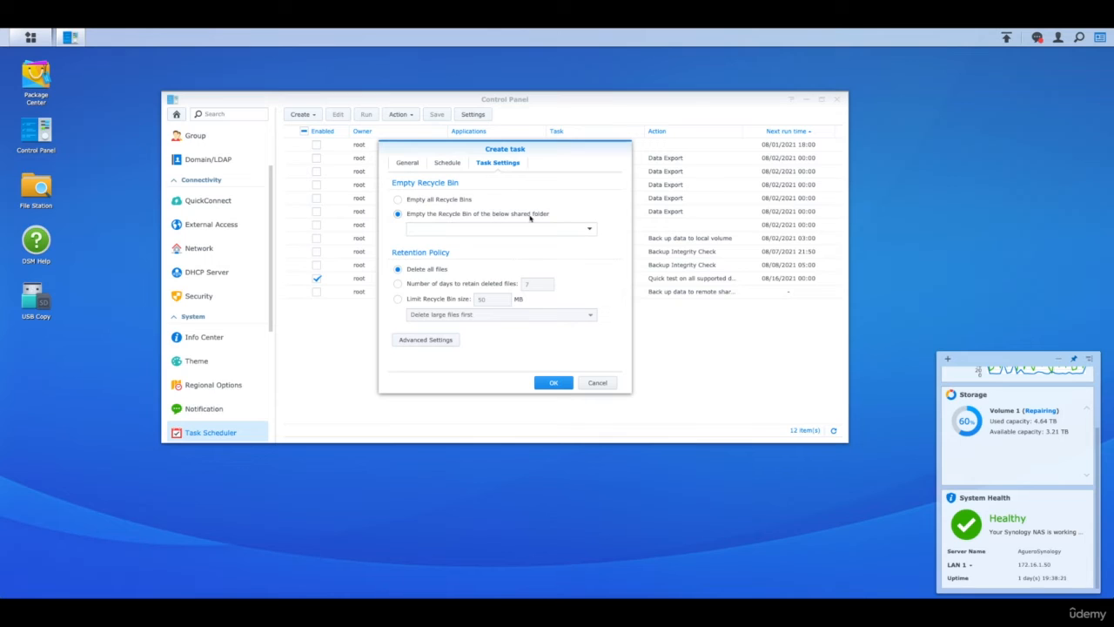
left_click(430, 203)
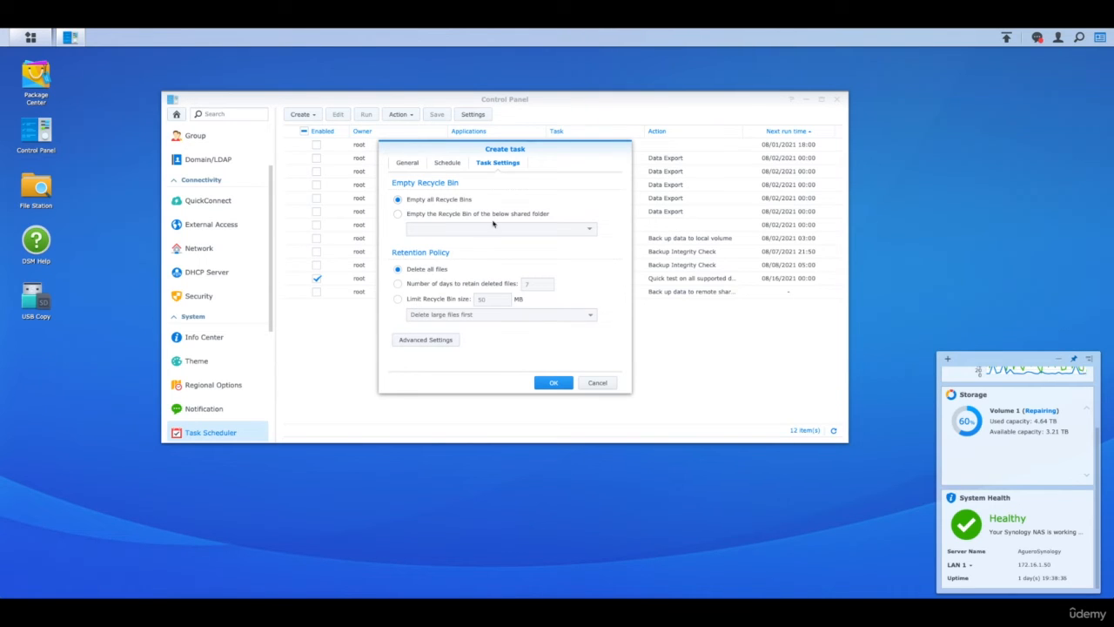
left_click(449, 165)
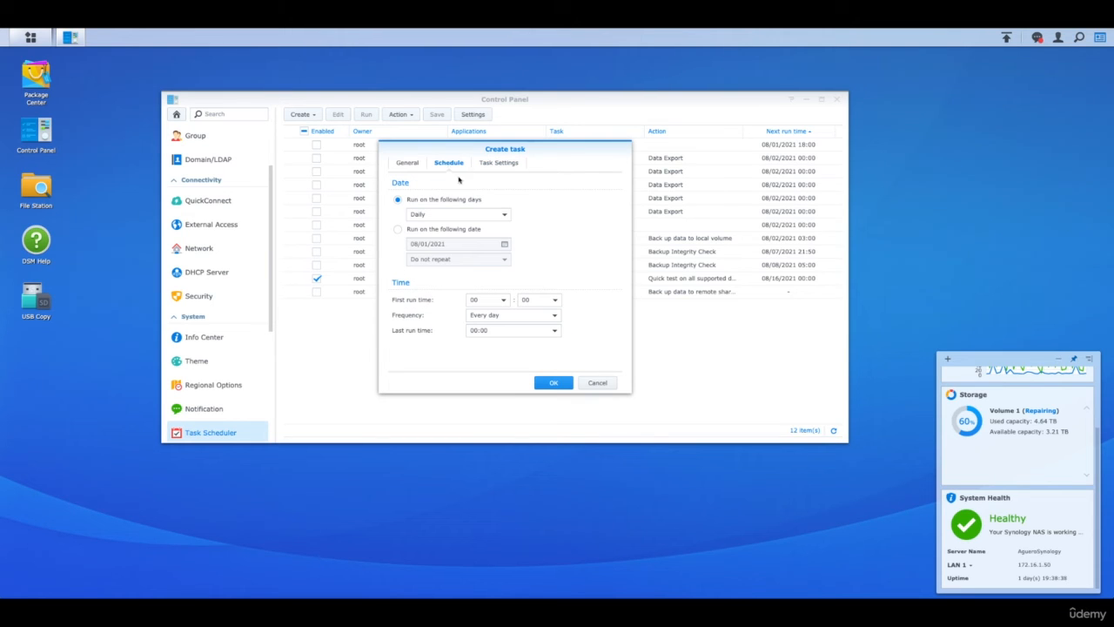
left_click(597, 383)
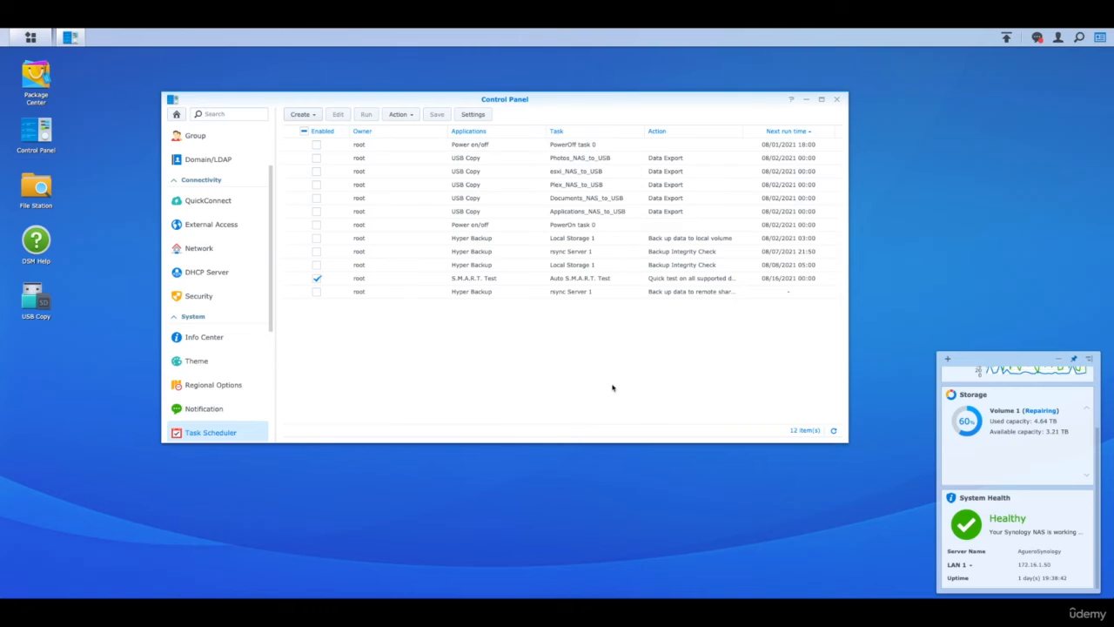
Step: View the general settings of a scheduled Beep Control task, including the beep duration, and close it without saving
left_click(301, 114)
mouse_move(333, 135)
left_click(396, 157)
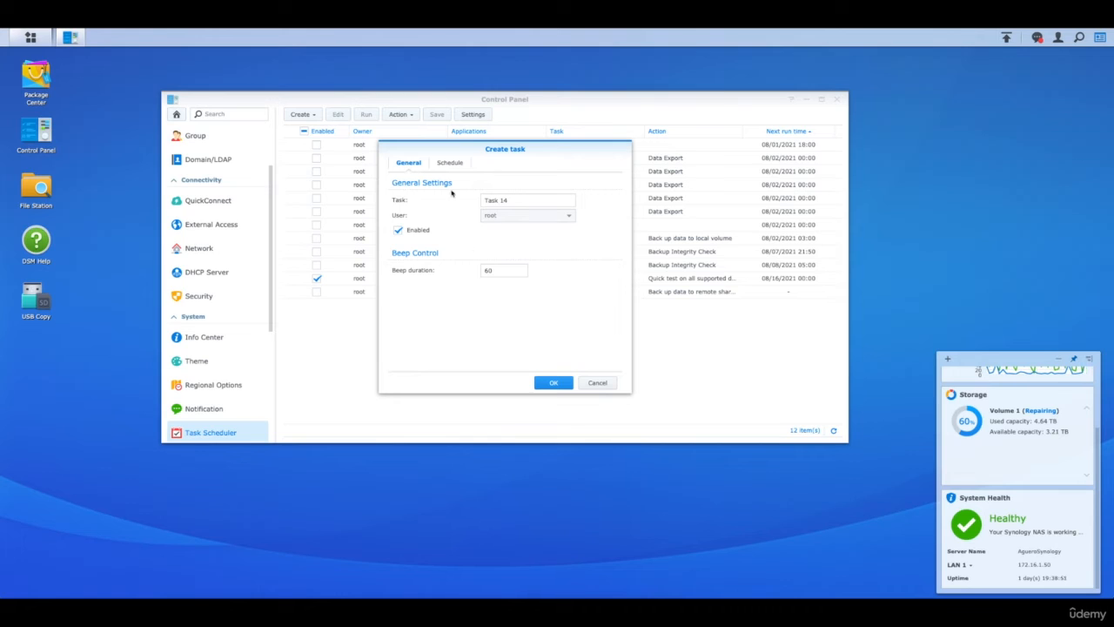
left_click(597, 383)
Step: Examine the schedule of a scheduled Service task and the packages and services it can stop or start
left_click(305, 114)
mouse_move(340, 130)
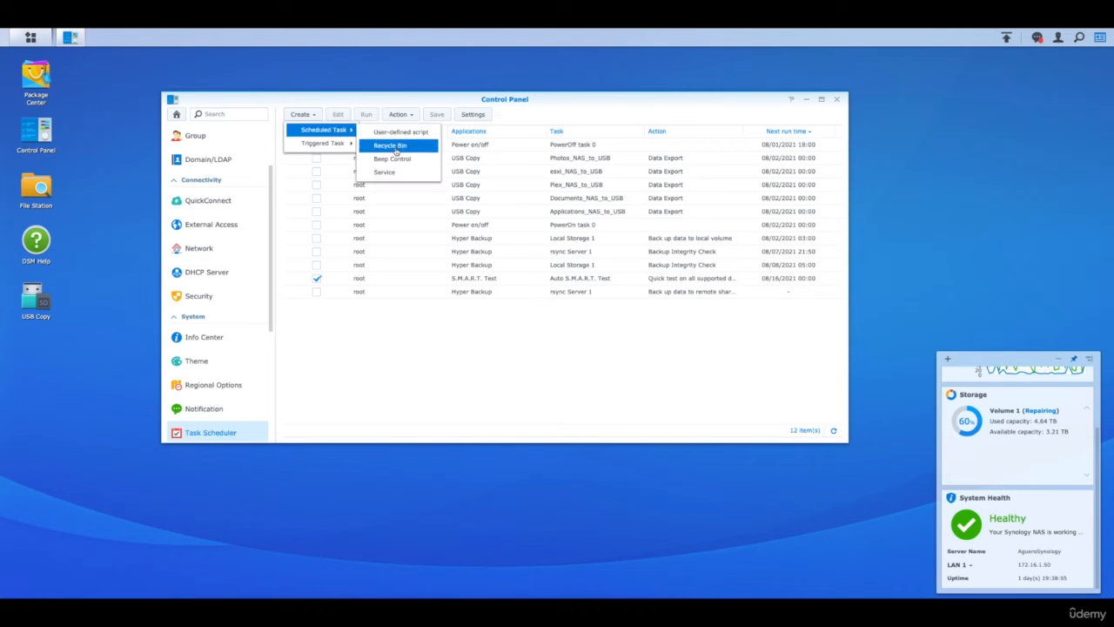
left_click(390, 174)
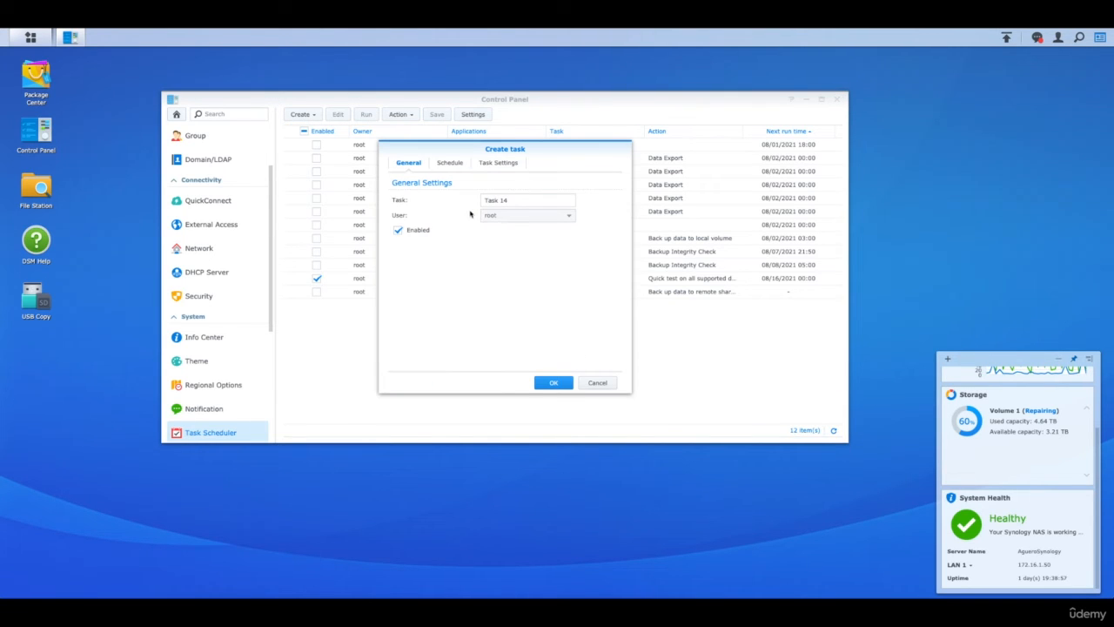
left_click(459, 165)
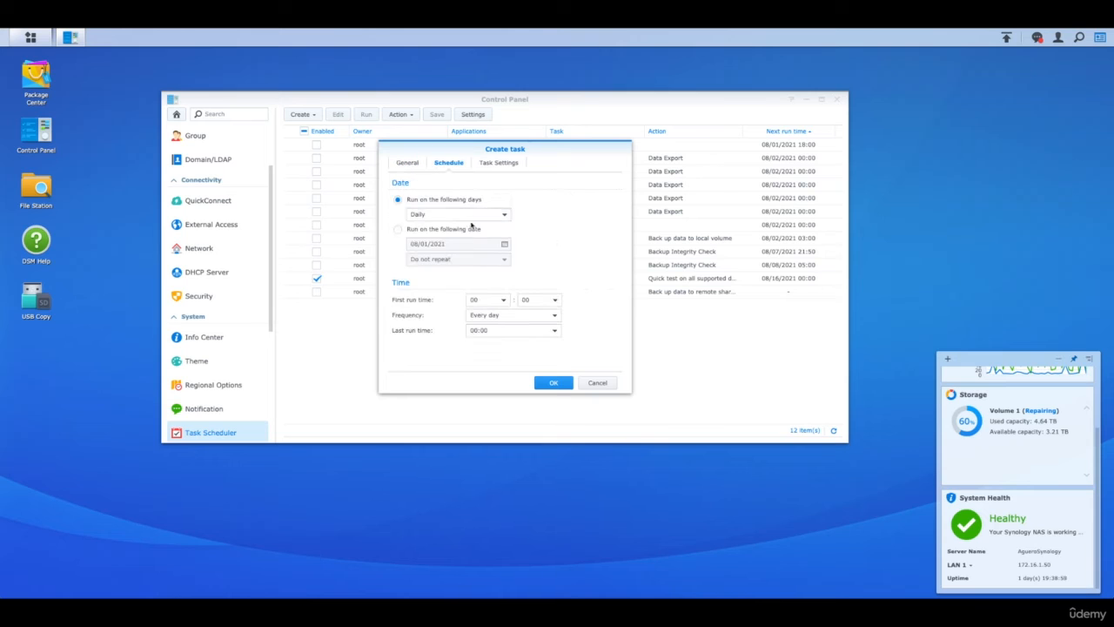
left_click(505, 165)
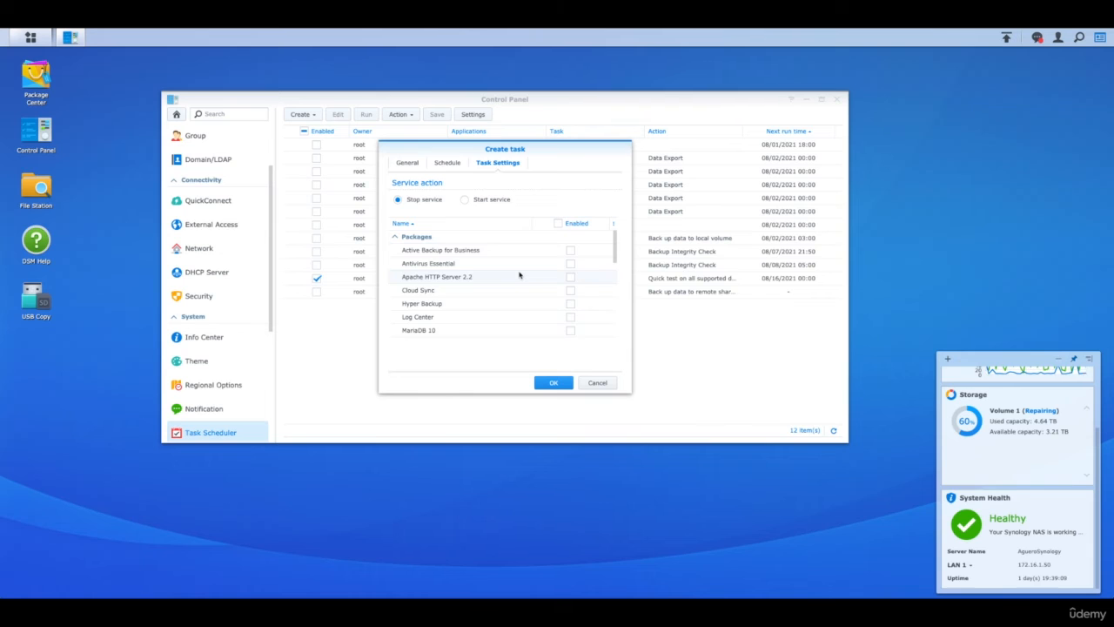
scroll(520, 275, "down", 5)
scroll(520, 275, "down", 1)
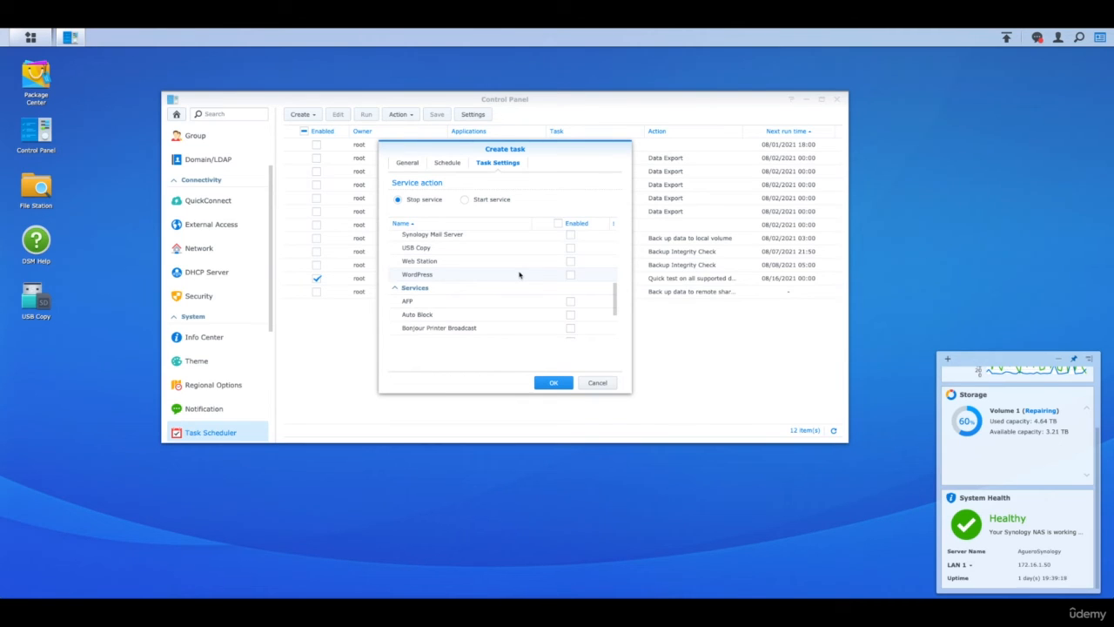
scroll(519, 275, "up", 3)
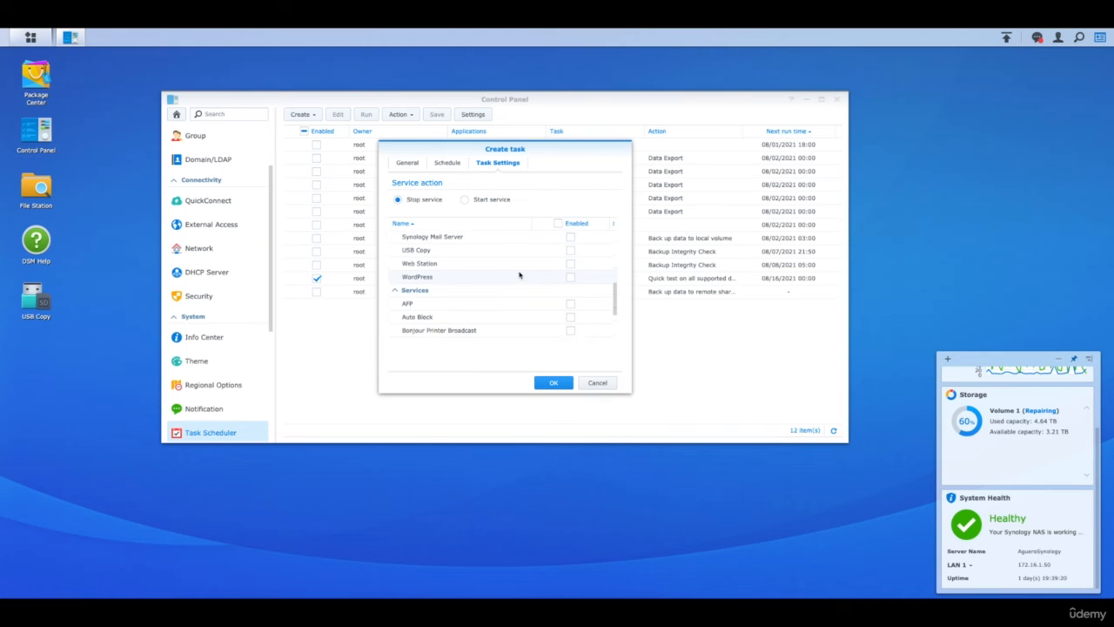
scroll(519, 275, "up", 5)
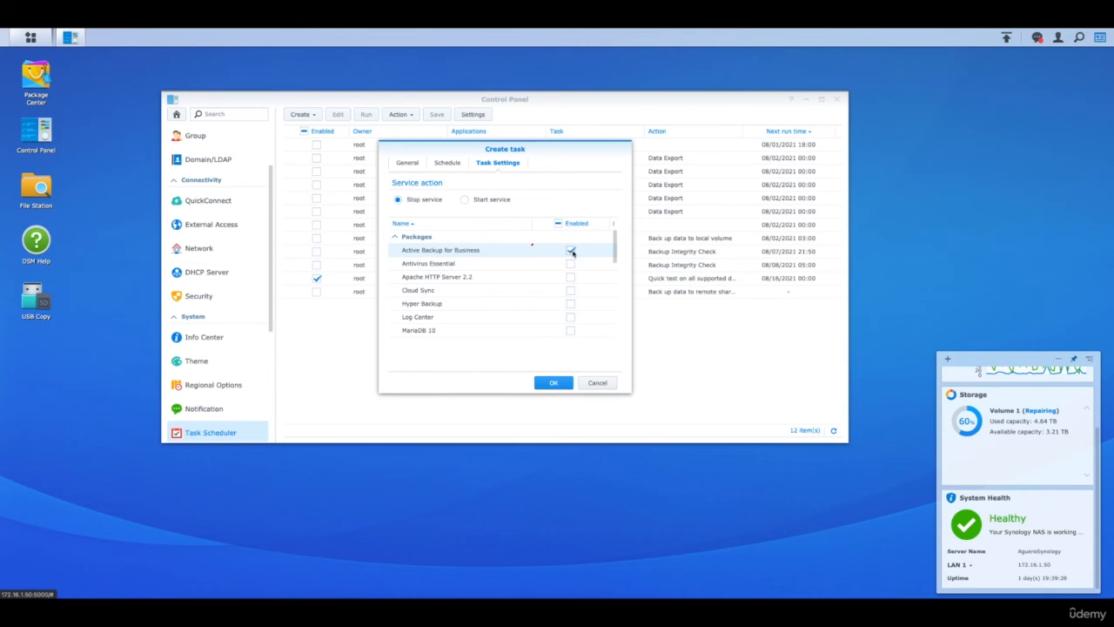
Step: Open a new triggered user-defined script task and view its general options, notification settings and run command
left_click(300, 114)
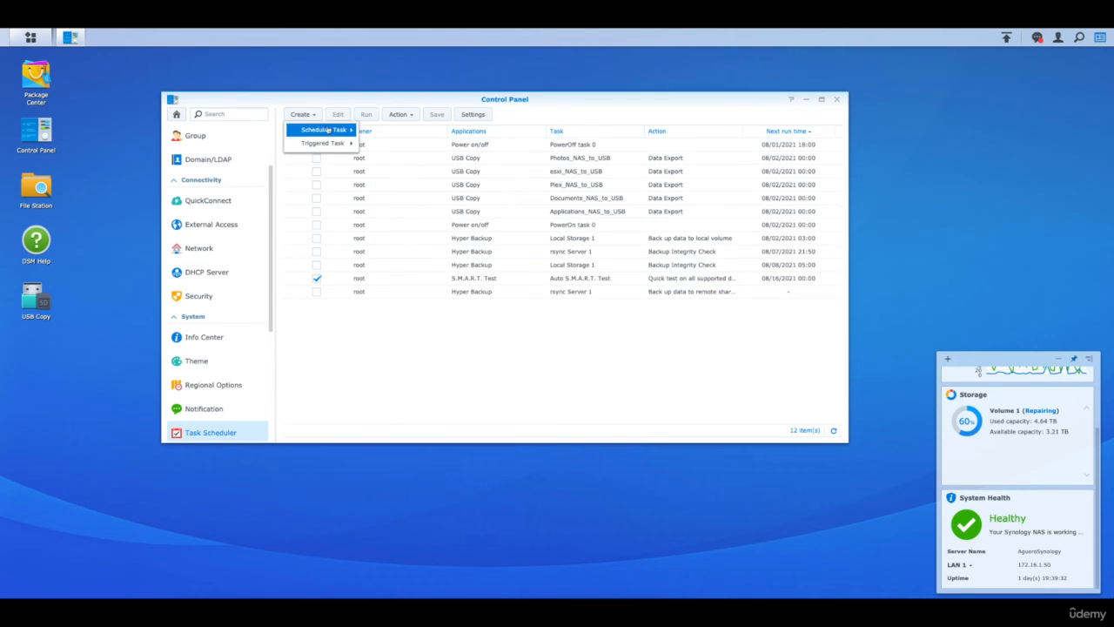
mouse_move(324, 143)
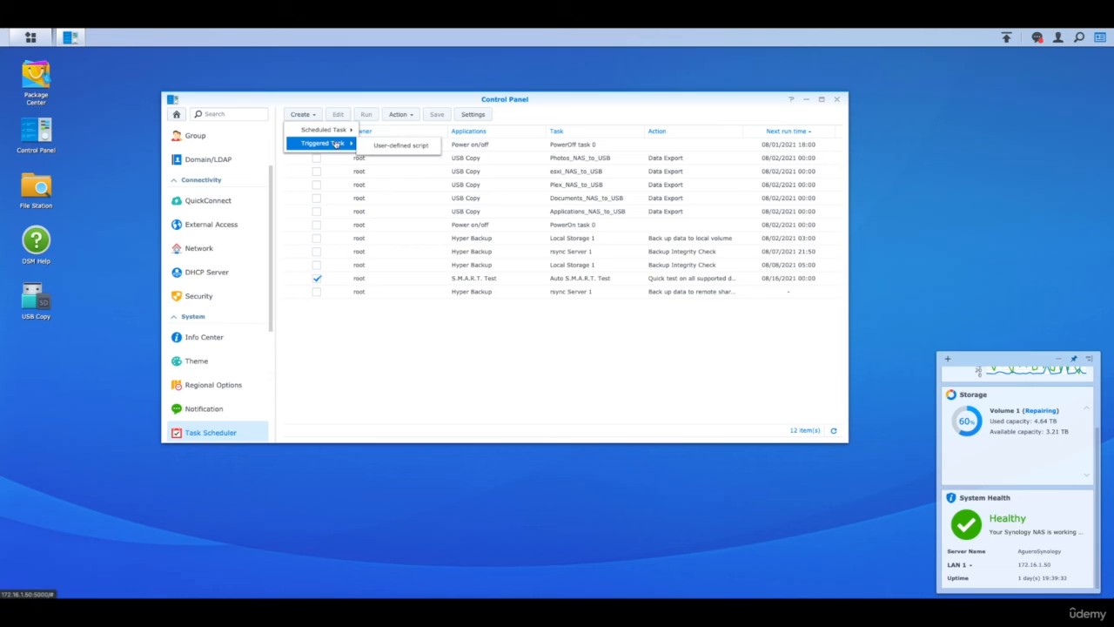
left_click(384, 147)
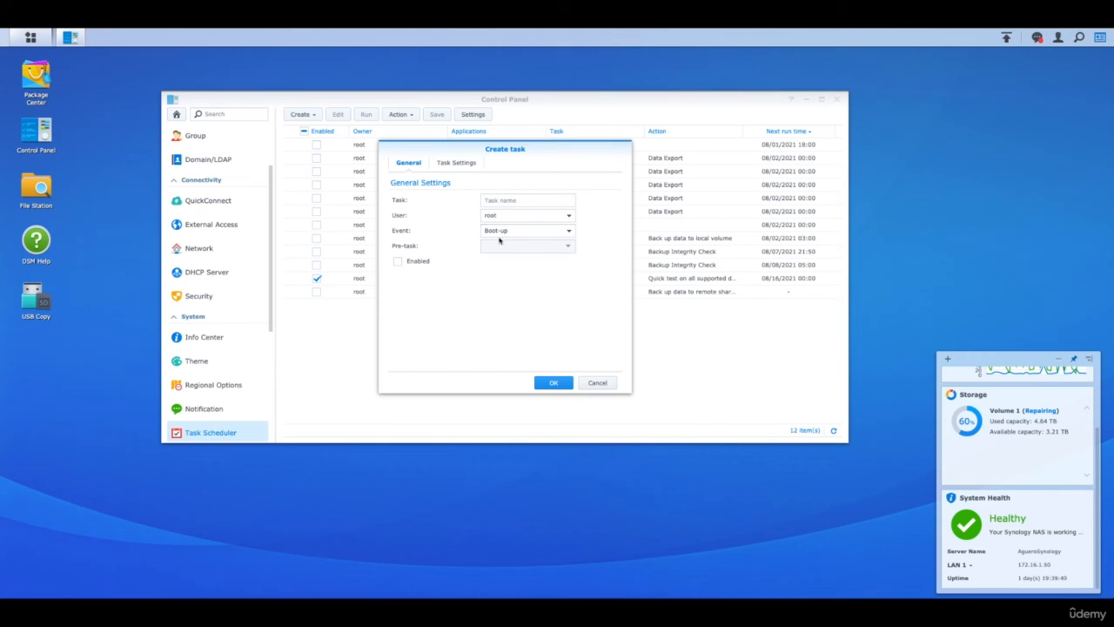
left_click(463, 164)
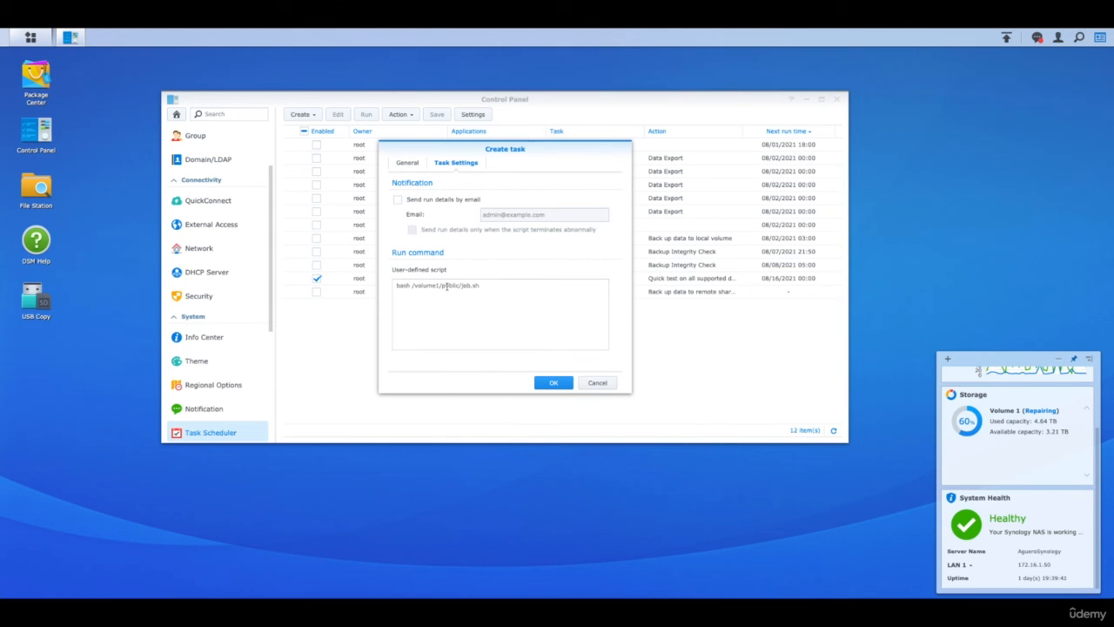
Step: Review the general options and task settings of the triggered user-defined script once more, and discard the new task without saving
left_click(409, 163)
left_click(522, 230)
left_click(489, 278)
left_click(456, 162)
left_click(595, 386)
left_click(309, 113)
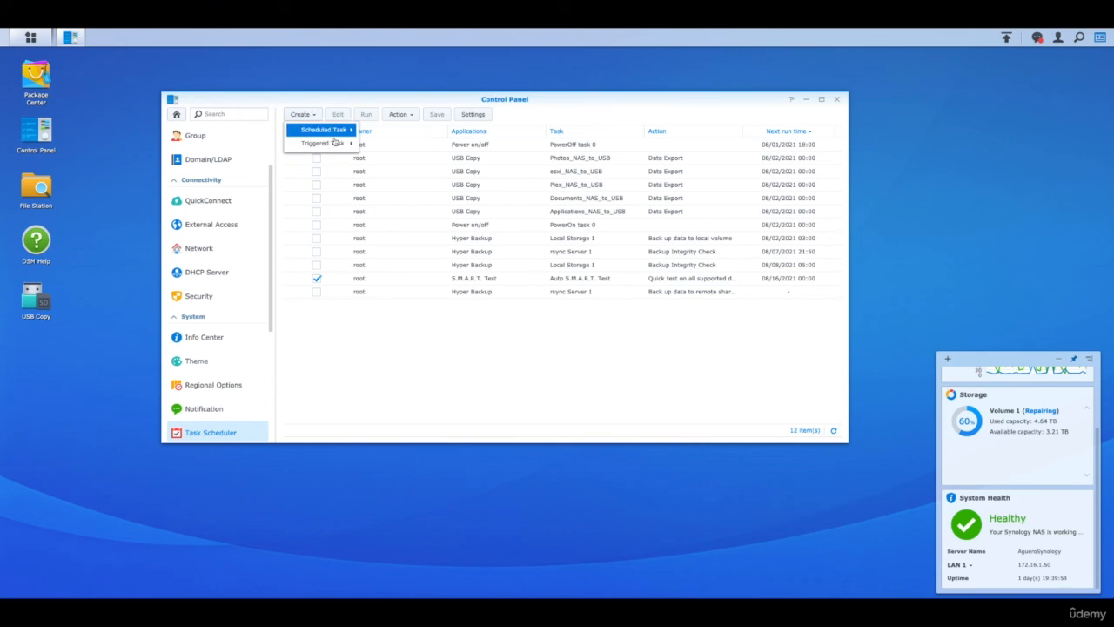
left_click(398, 311)
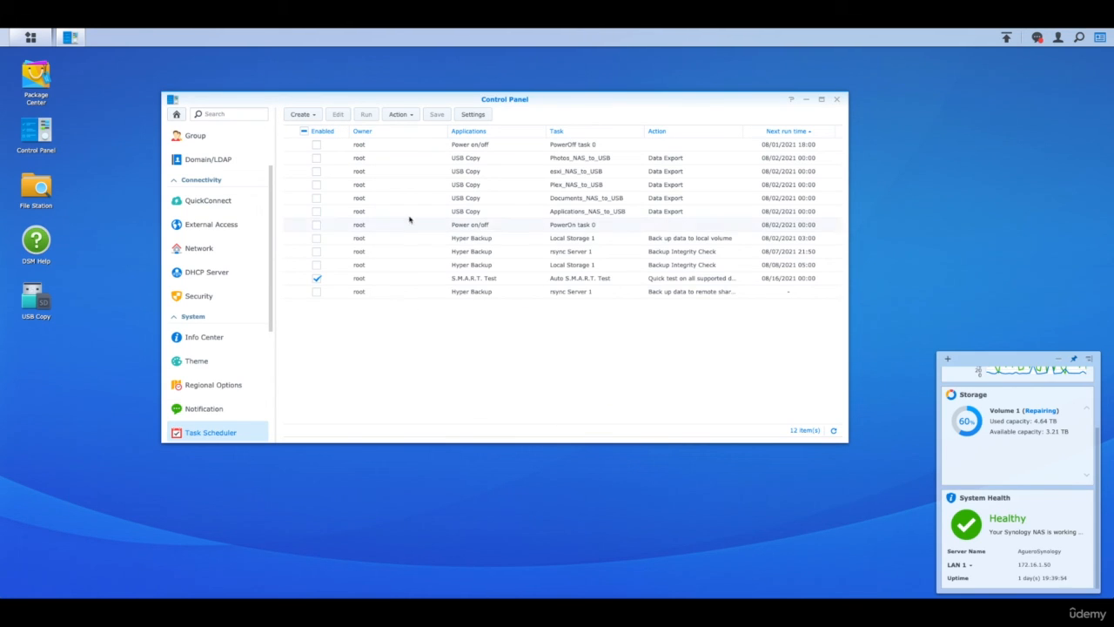
Step: Select the Auto S.M.A.R.T. Test task and check which actions are available for it, without applying any
left_click(398, 114)
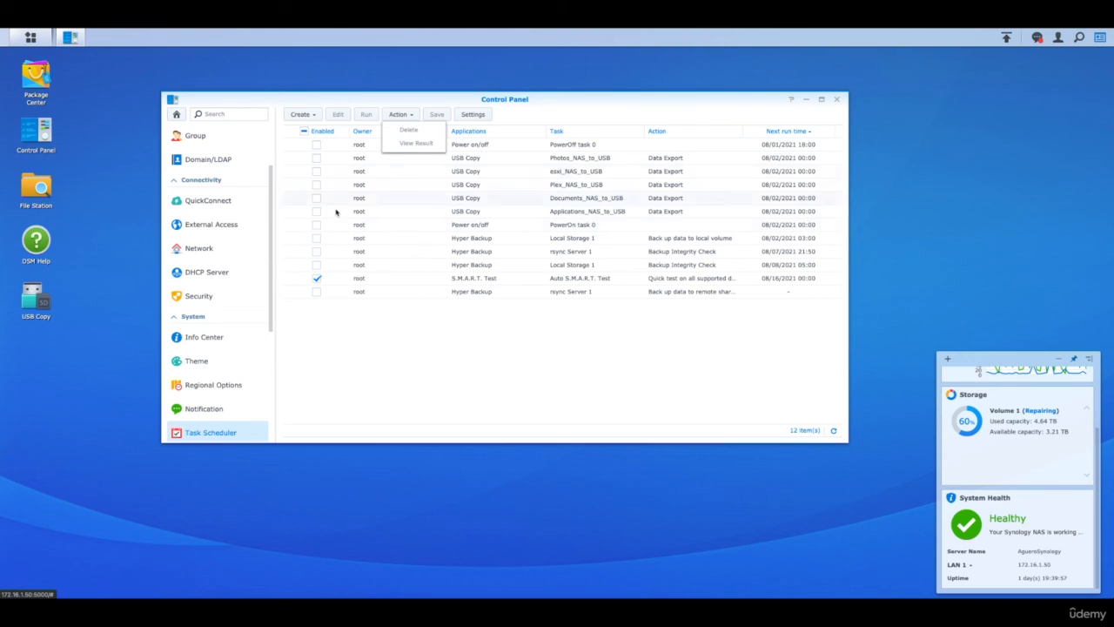
left_click(361, 344)
left_click(371, 281)
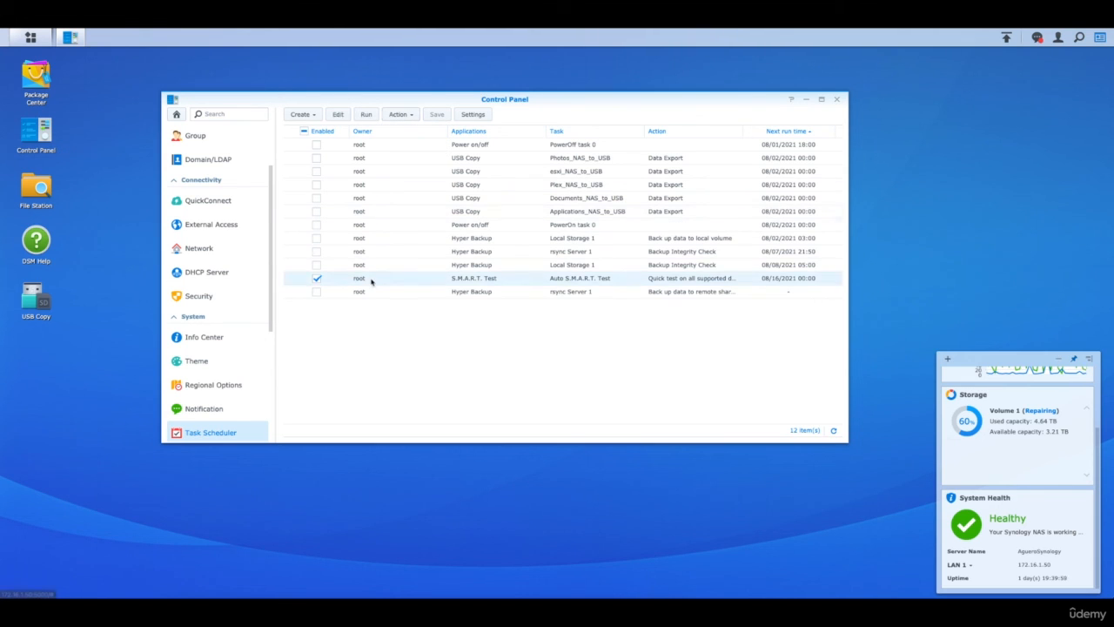
left_click(400, 115)
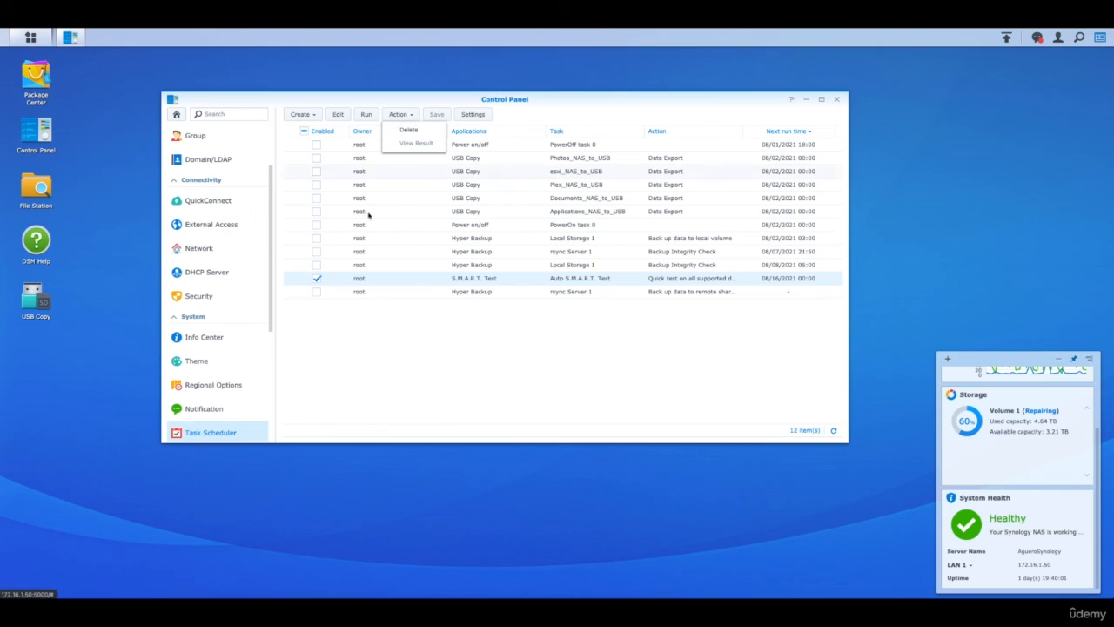
left_click(368, 113)
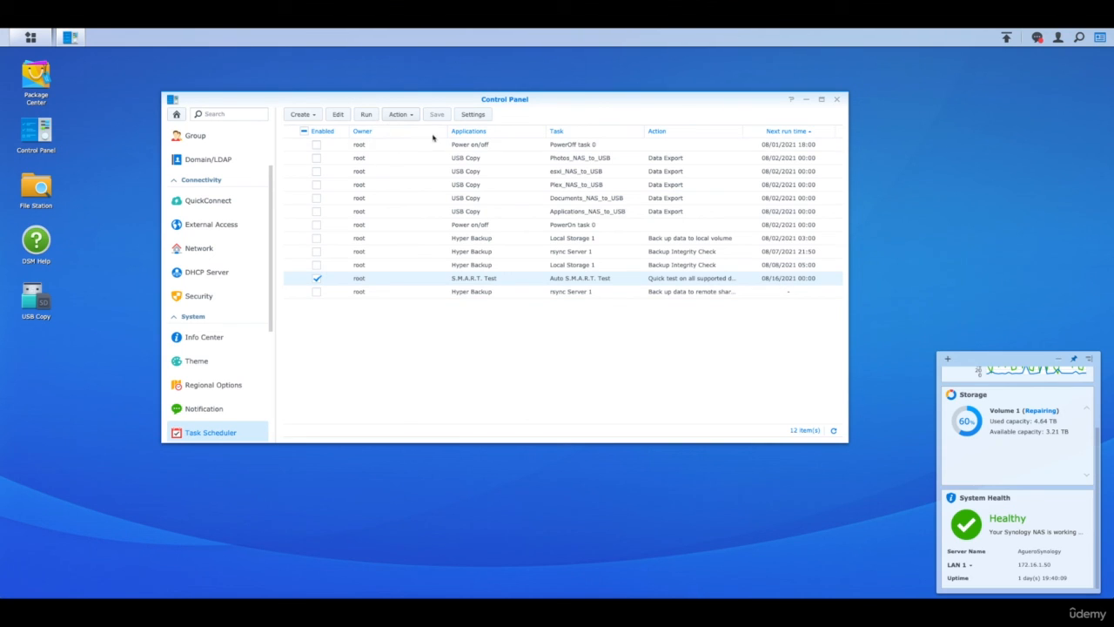
Step: View the Task Scheduler's settings for saving the output results of user-defined scripts, and close them without saving
left_click(476, 115)
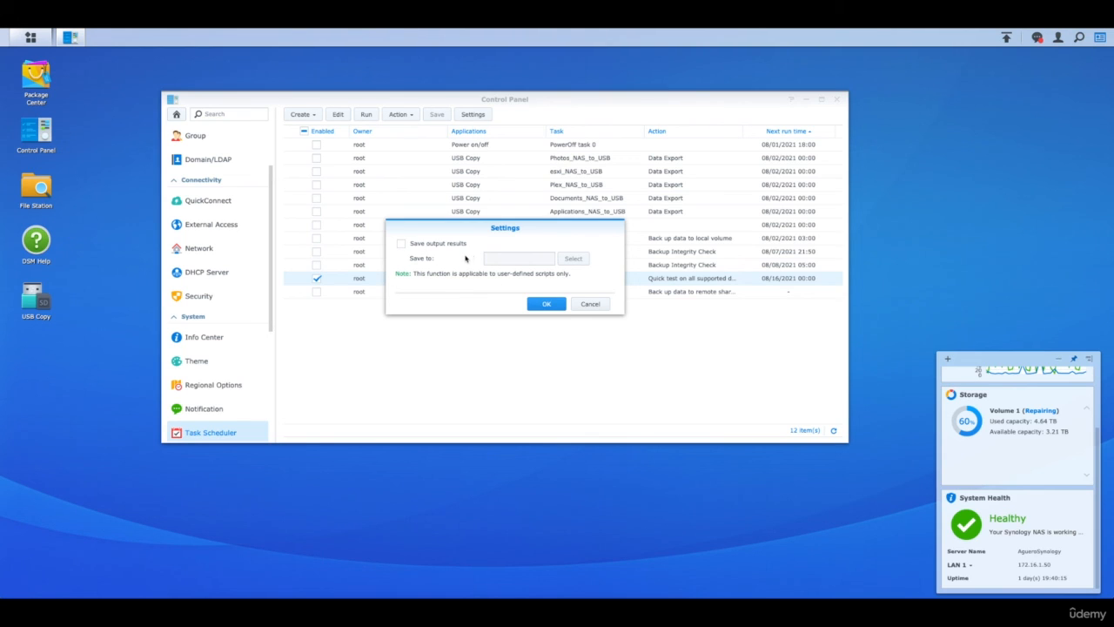
left_click(594, 306)
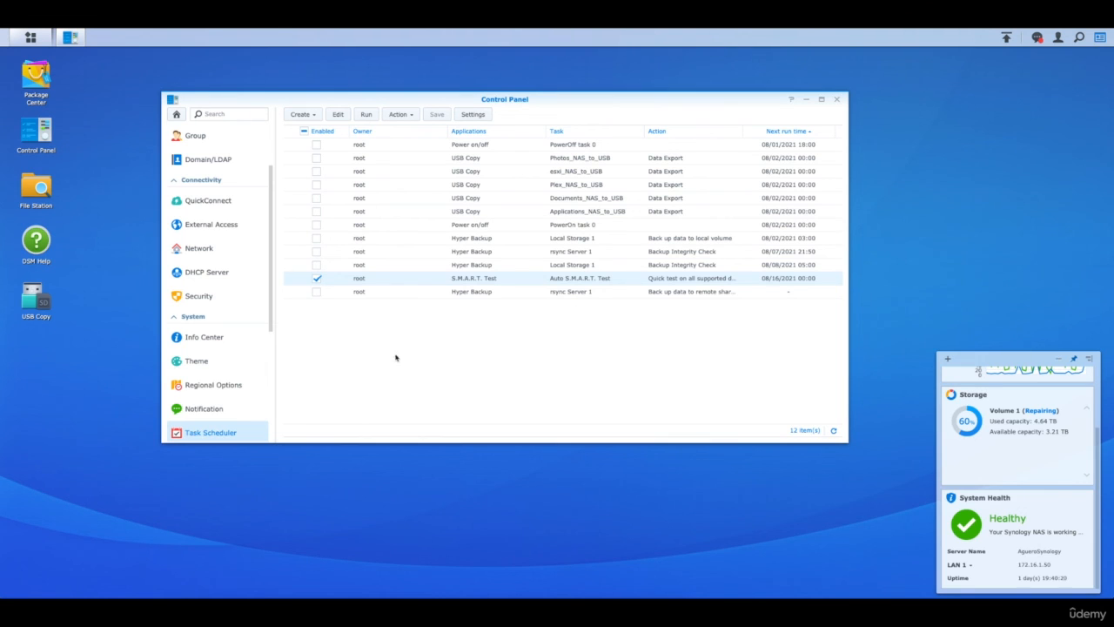